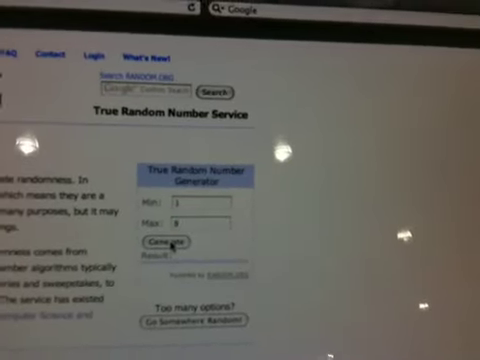
# - Generate a random number from 1 to 8 on RANDOM.ORG, drawing 5
pyautogui.click(192, 246)
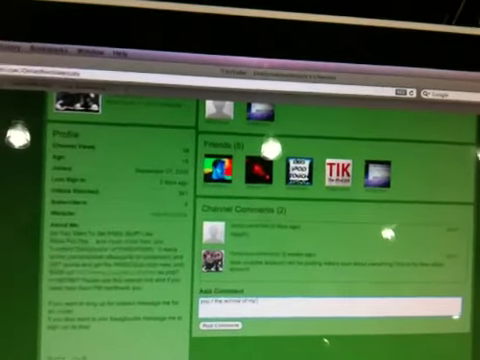
pyautogui.write('e giveaw')
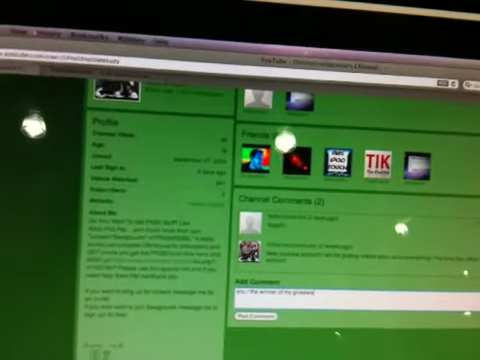